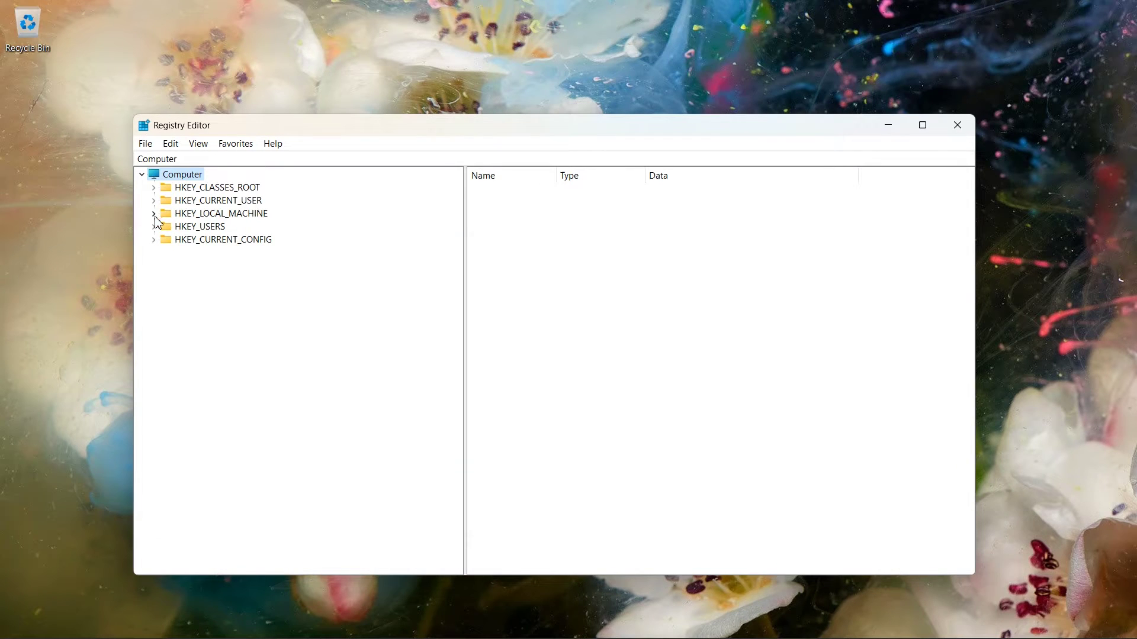
Step: Expand HKEY_LOCAL_MACHINE\SYSTEM\CurrentControlSet\Enum to list device classes like USB and USBSTOR
left_click(154, 215)
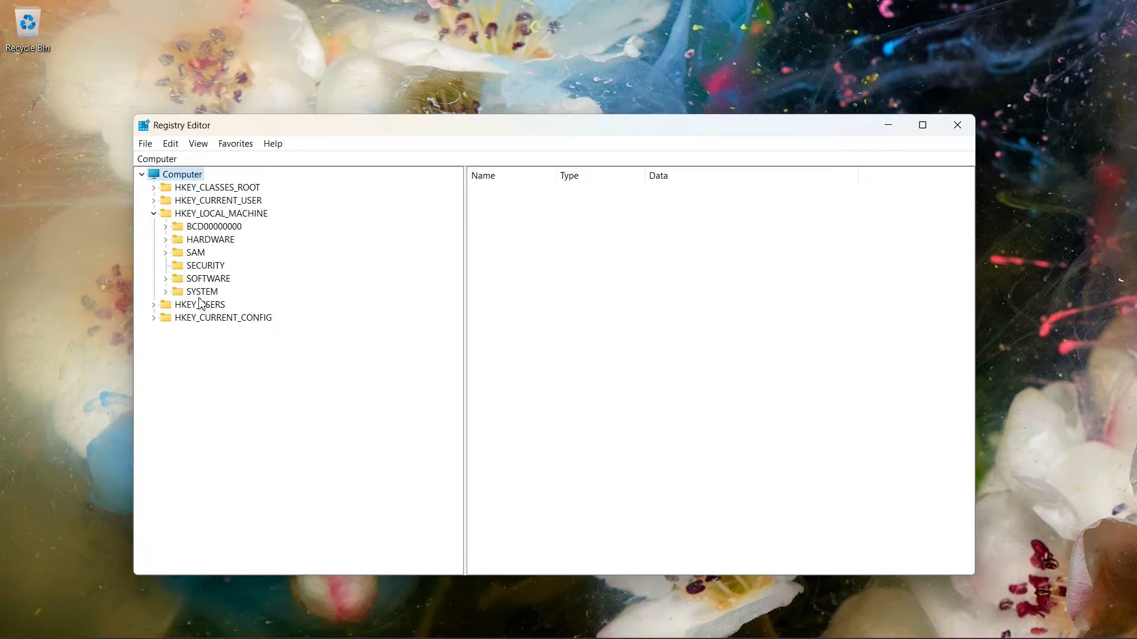
left_click(166, 293)
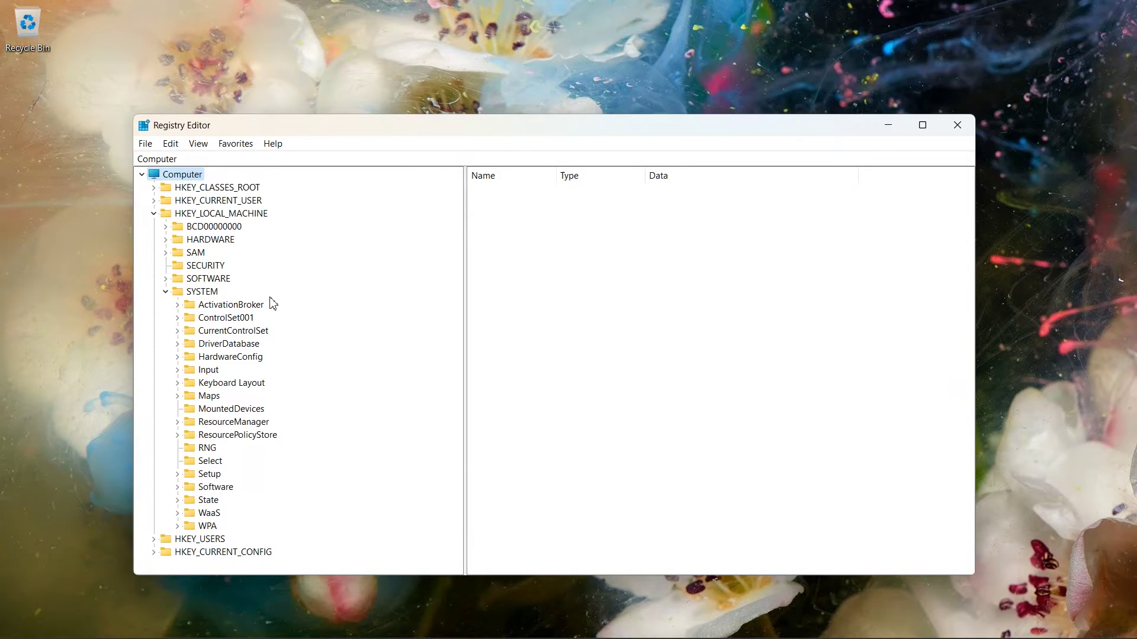
left_click(177, 331)
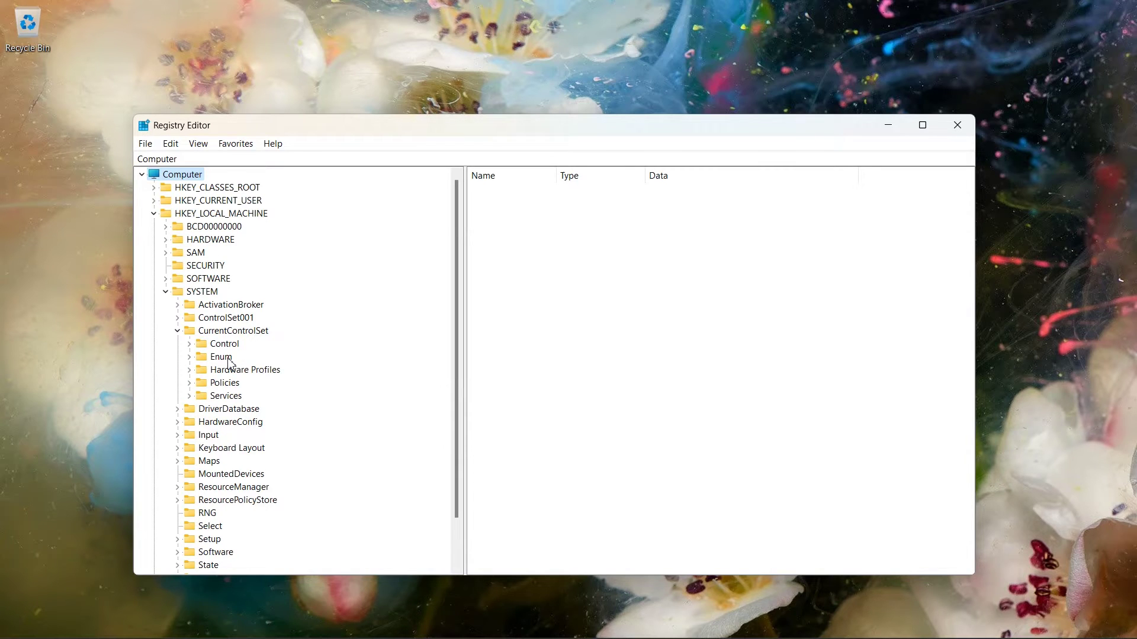
left_click(190, 358)
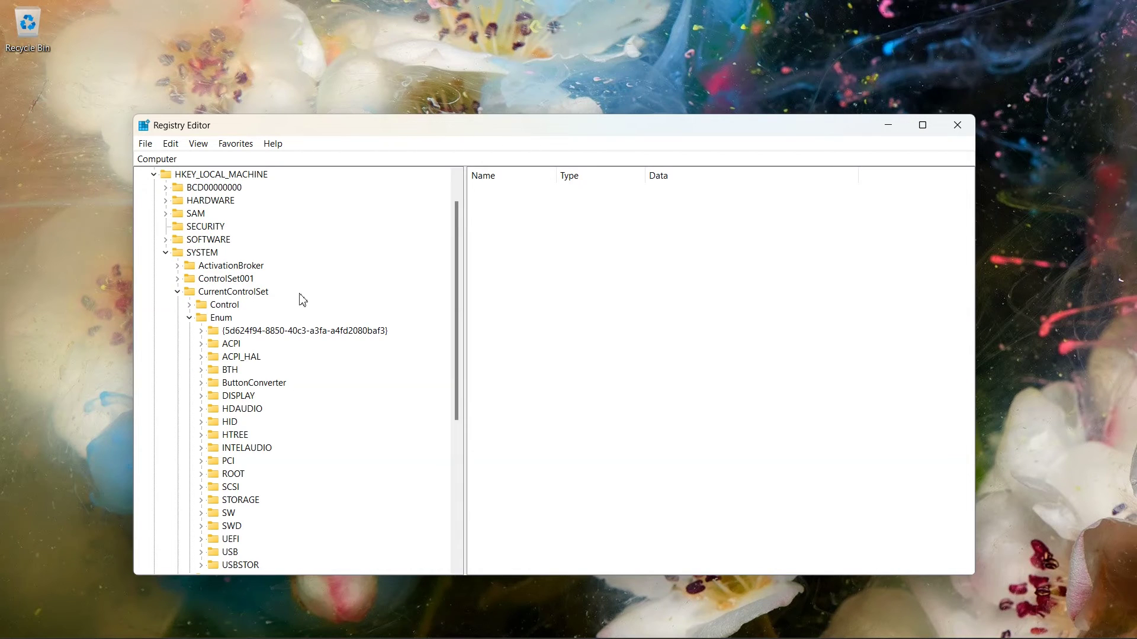
scroll(302, 300, "down", 4)
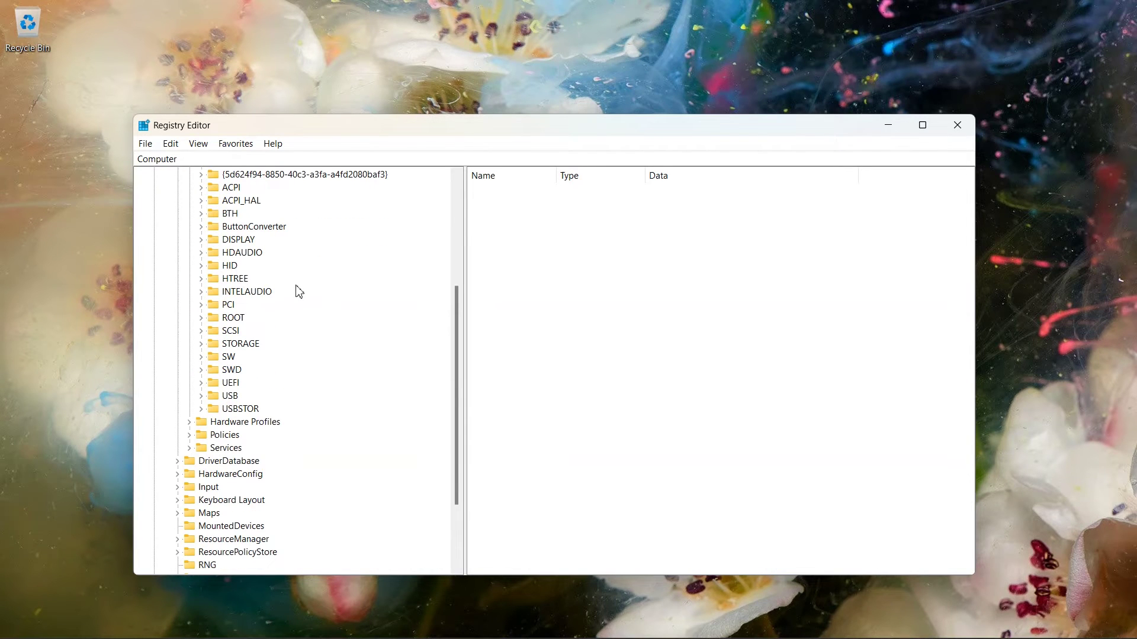
Step: Expand the USBSTOR key to list its USB storage disk subkeys
left_click(229, 397)
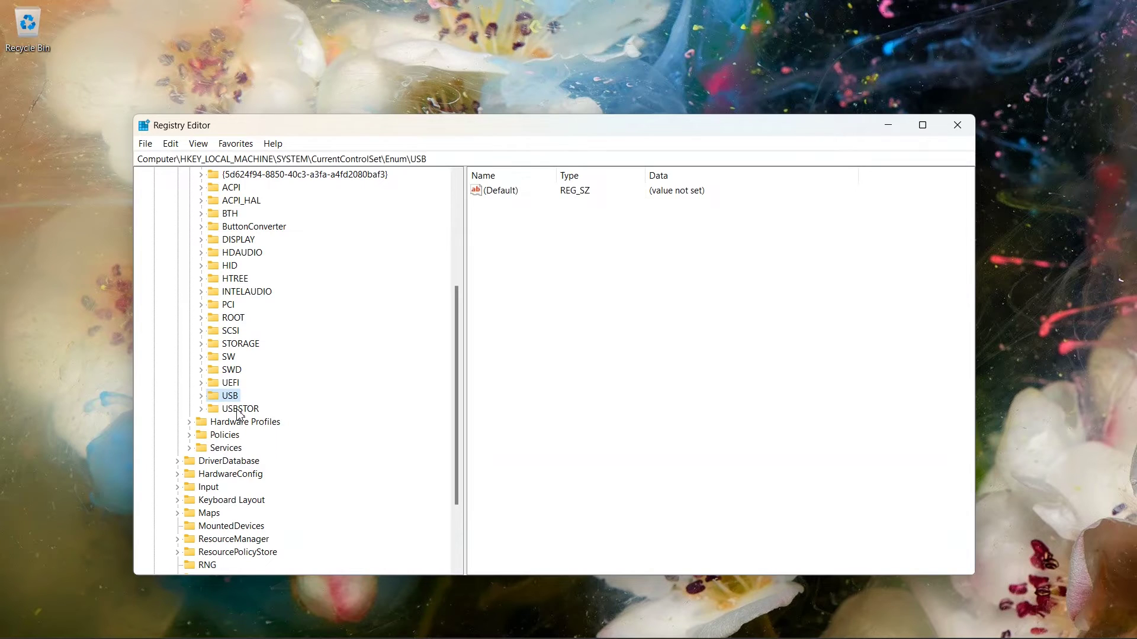
left_click(238, 410)
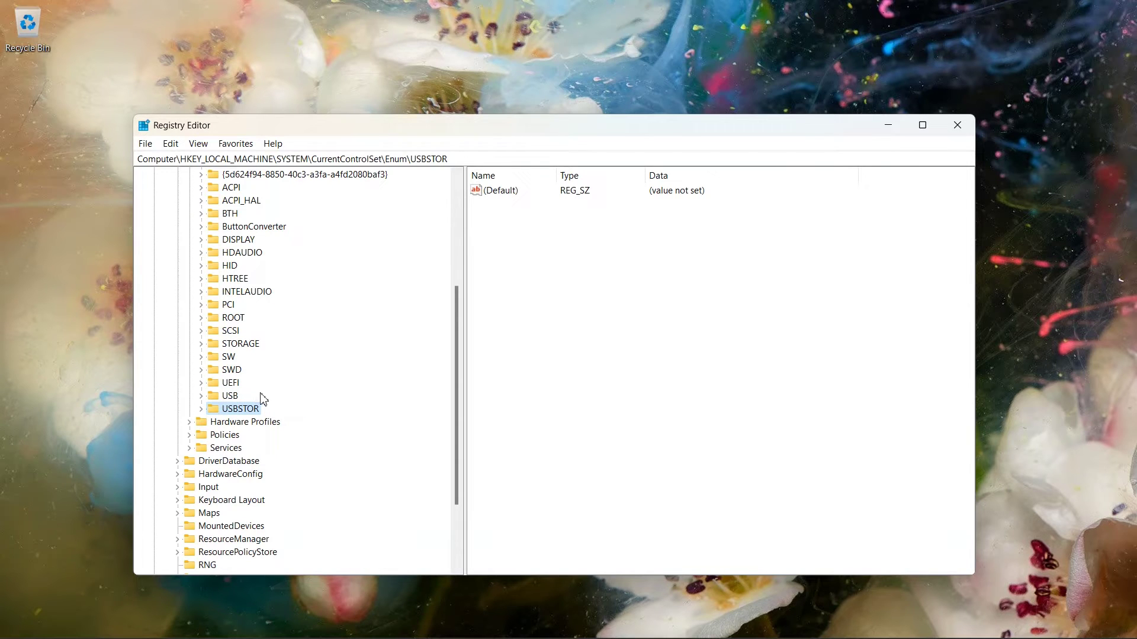
left_click(202, 411)
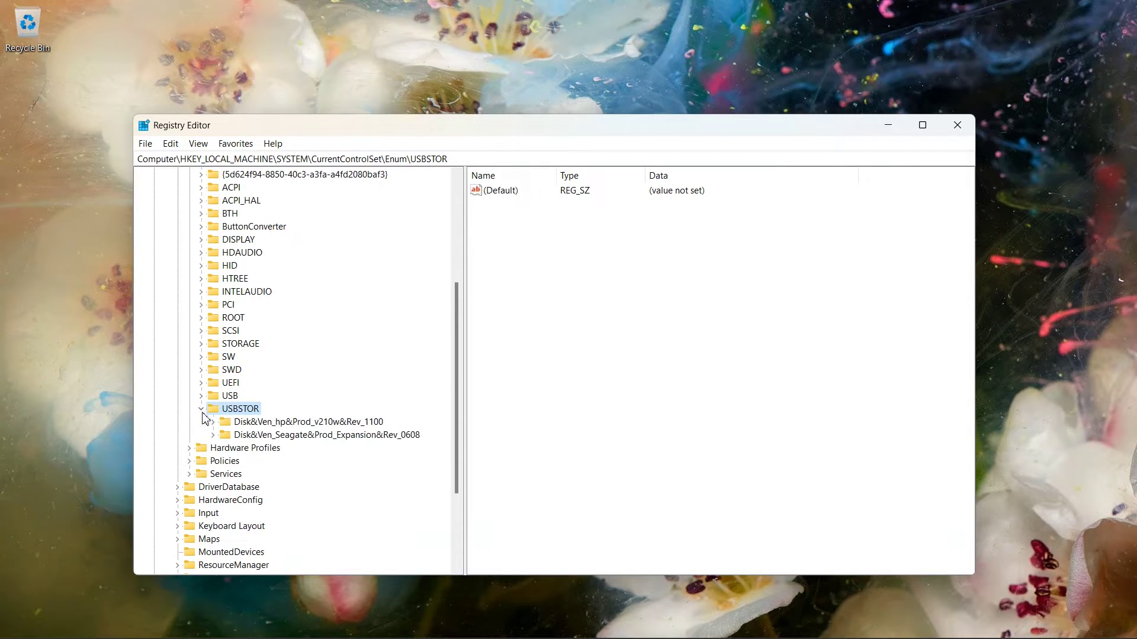
Step: Inspect the hp v210w and Seagate Expansion disk keys, leaving the hp key selected
left_click(328, 422)
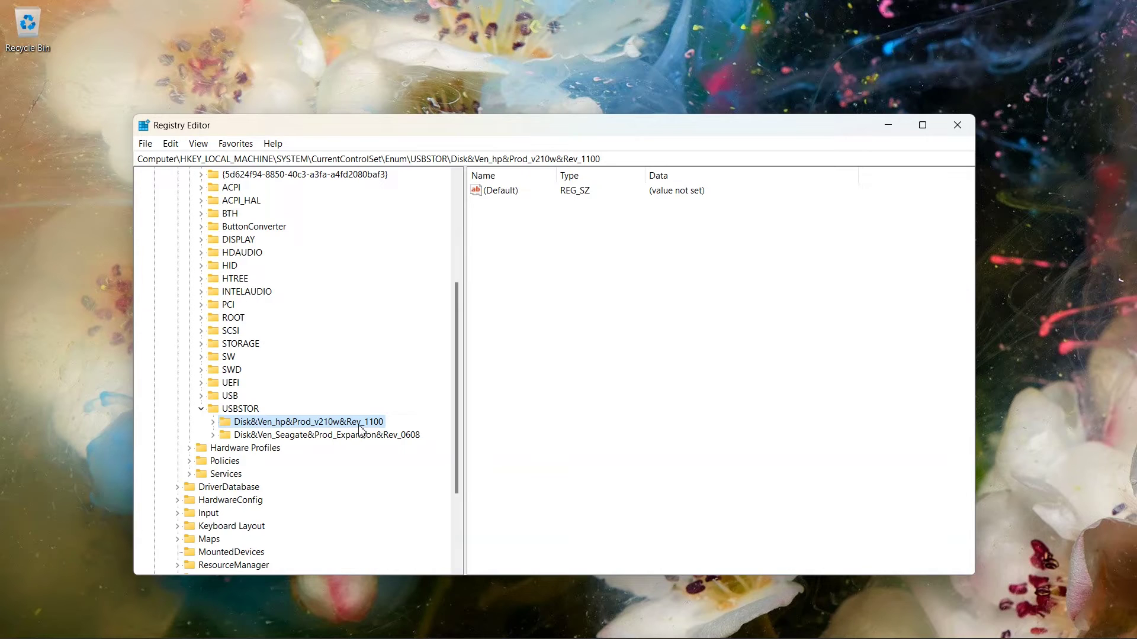
left_click(308, 436)
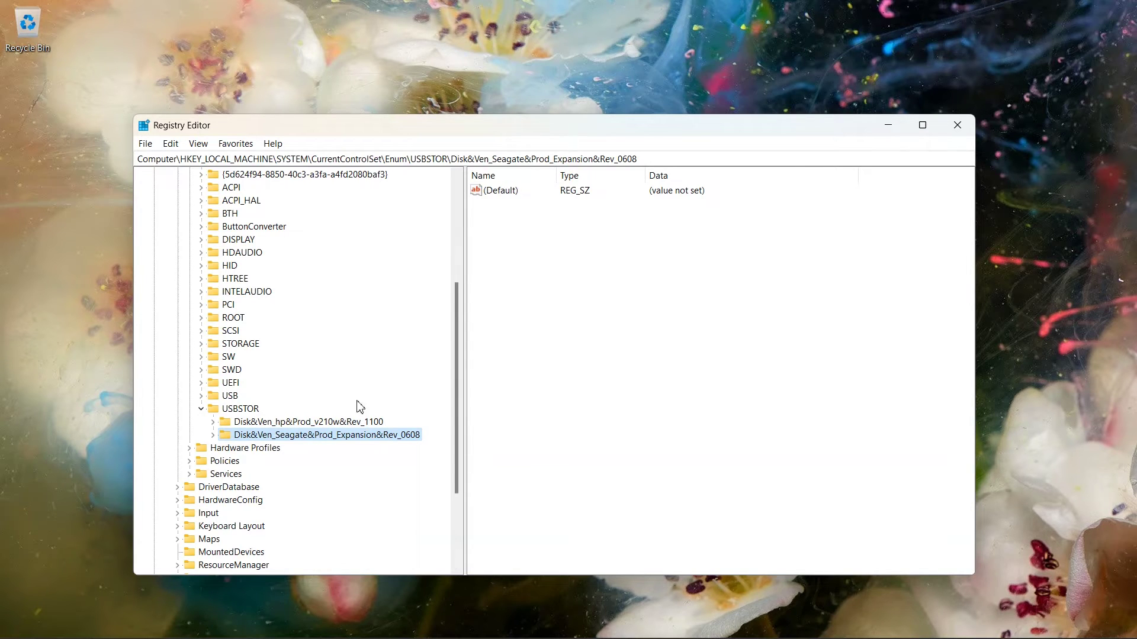
left_click(363, 421)
left_click(368, 438)
left_click(323, 422)
Step: Export the hp v210w disk key to the desktop as a Text Files (*.txt) file named 'data'
right_click(323, 425)
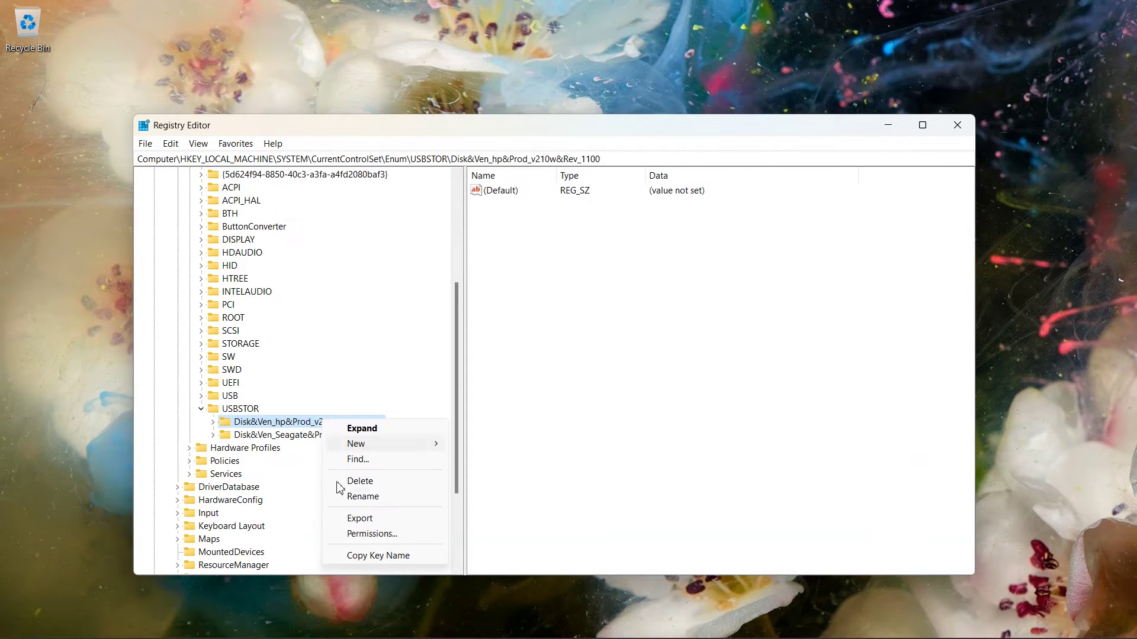
left_click(368, 519)
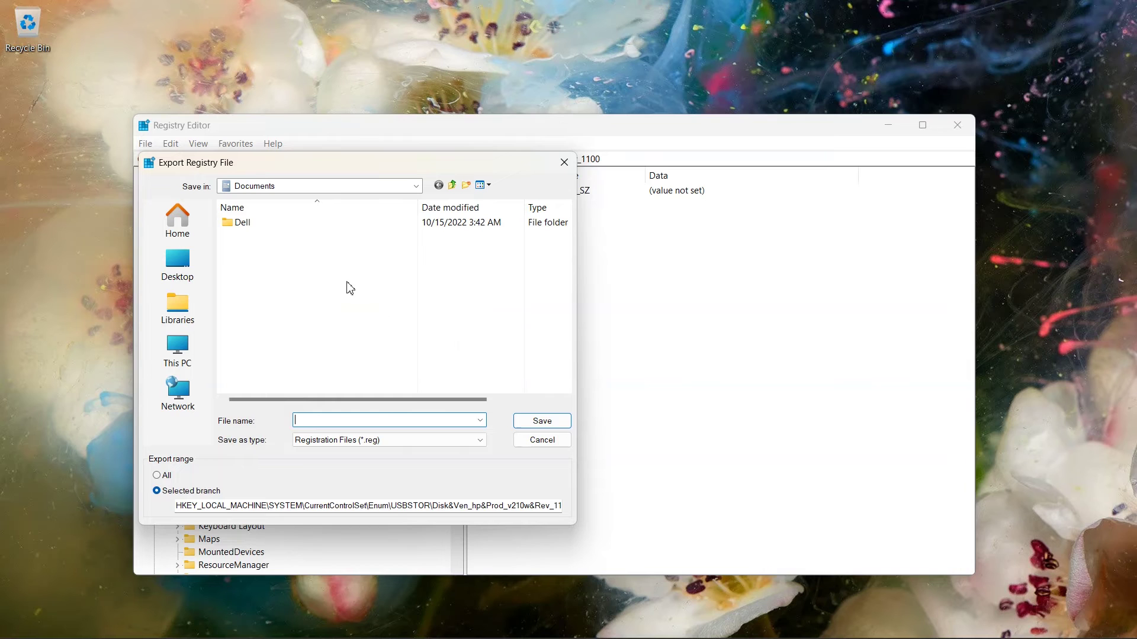
left_click(204, 263)
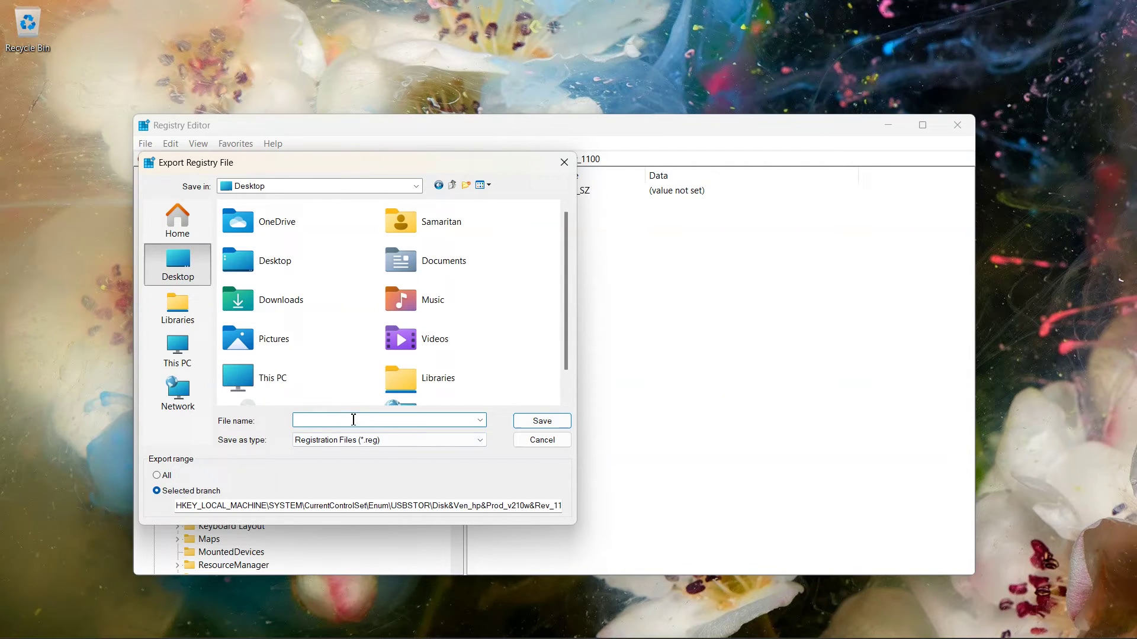
type("data")
left_click(374, 443)
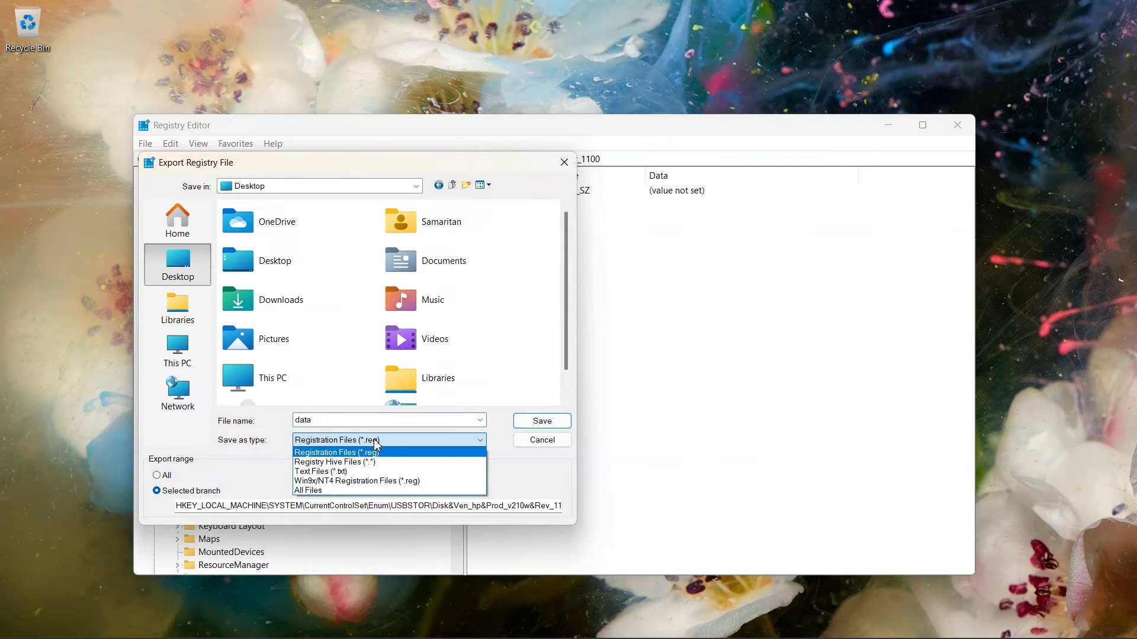
left_click(336, 472)
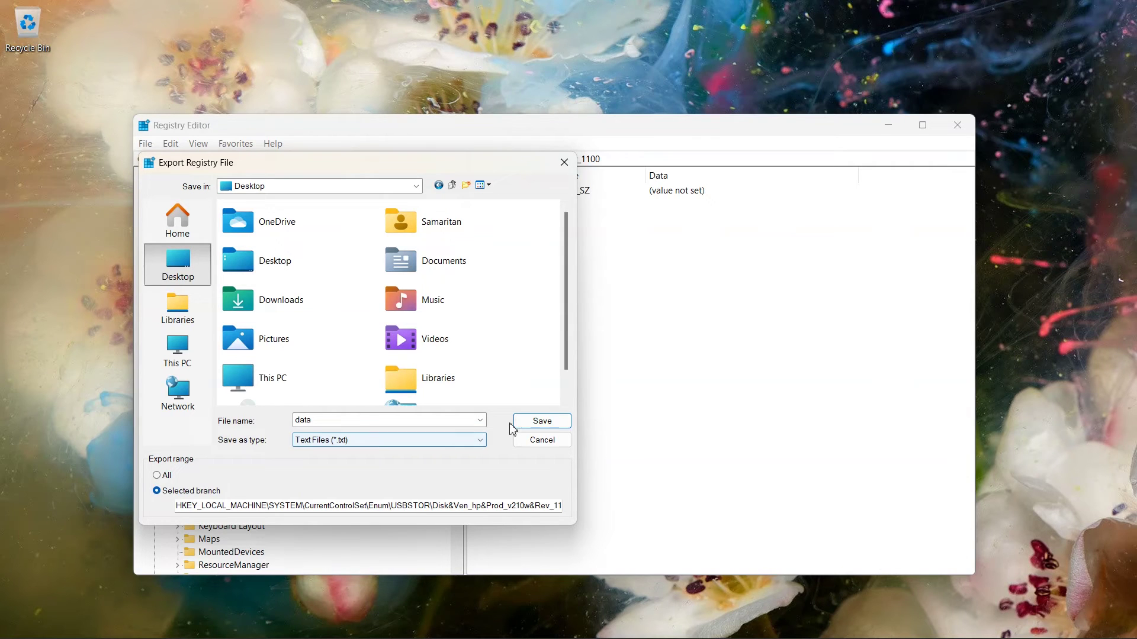
left_click(540, 421)
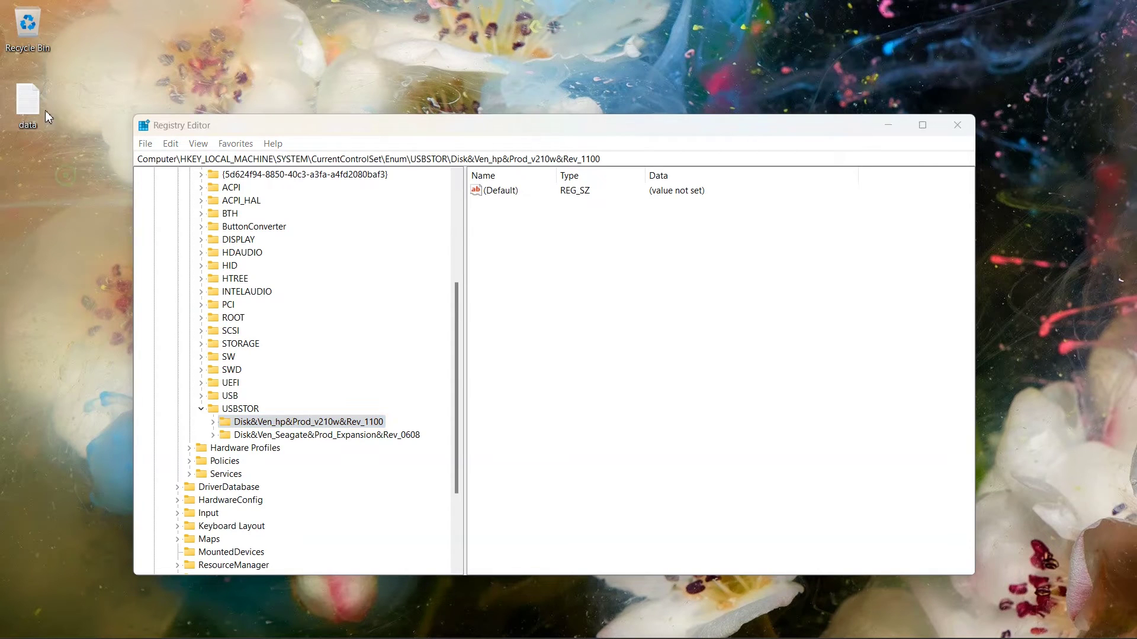
Step: Open the exported data file from the desktop in Notepad, positioned over Registry Editor
left_click(29, 116)
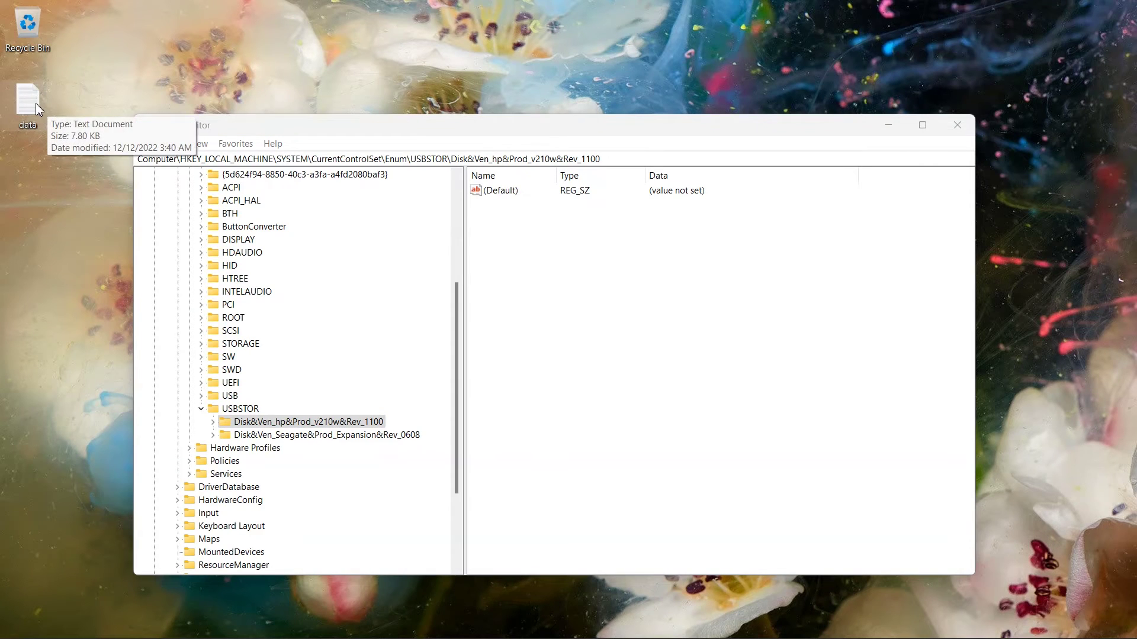
double_click(30, 104)
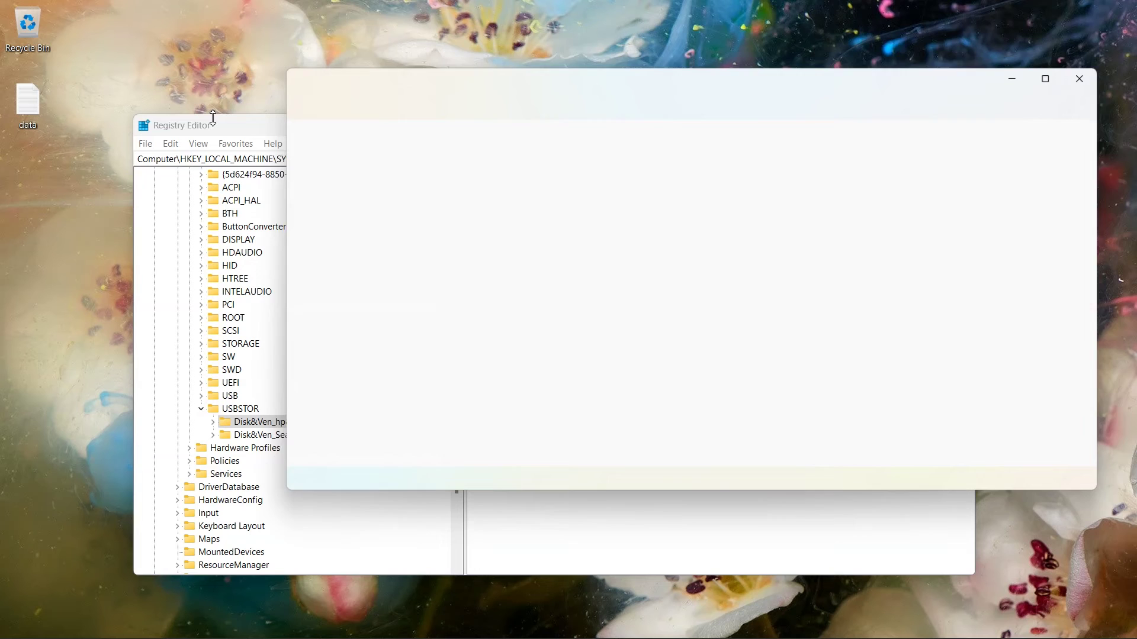
left_click_drag(444, 90, 310, 140)
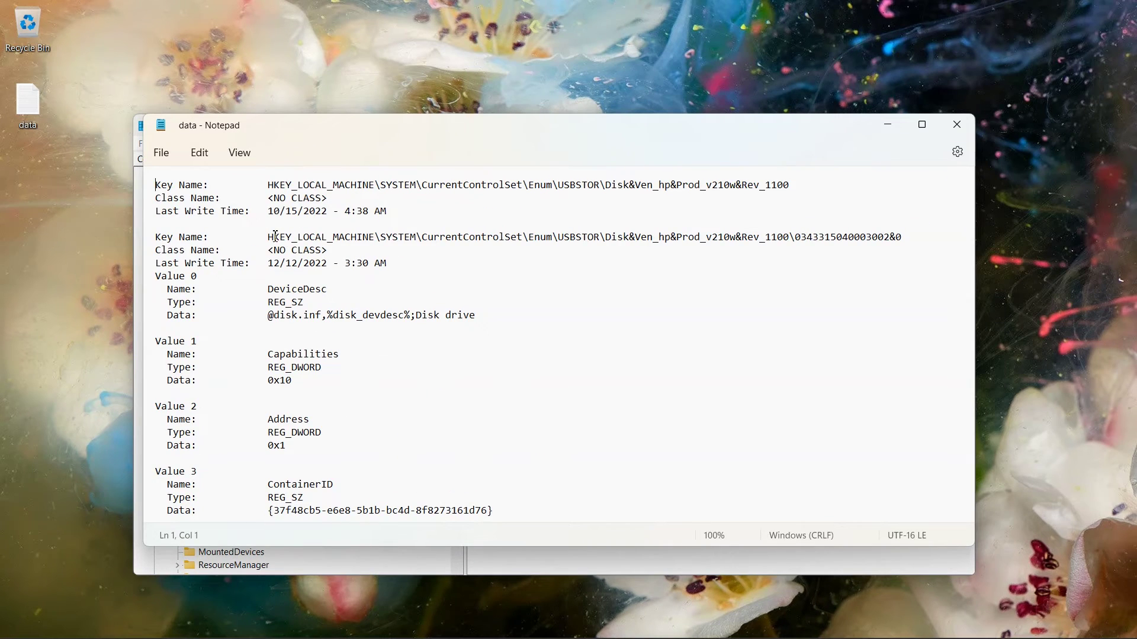
Step: Highlight the Last Write Time lines showing 12/12/2022 - 3:30 AM, then close Notepad
left_click_drag(269, 212, 344, 212)
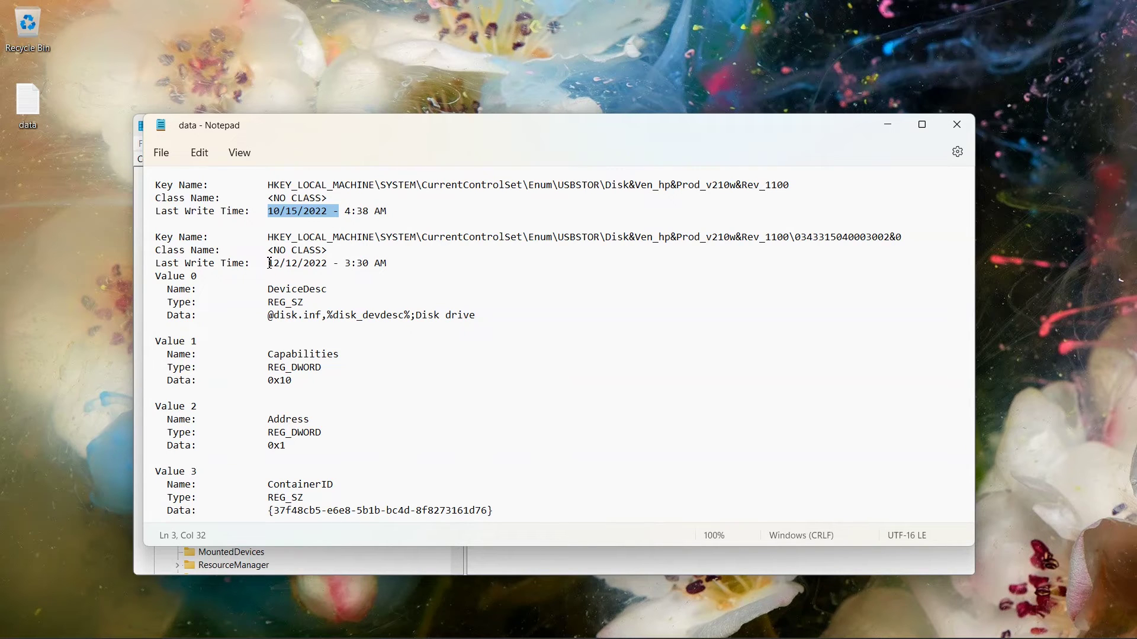
left_click_drag(270, 262, 408, 263)
scroll(497, 263, "down", 15)
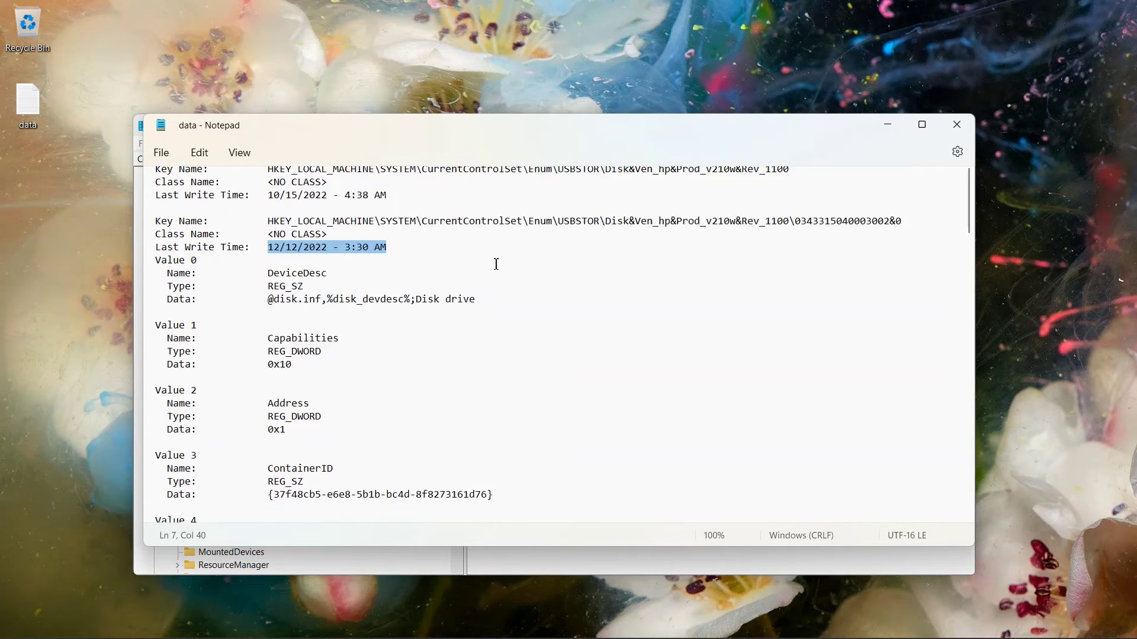
scroll(497, 265, "down", 20)
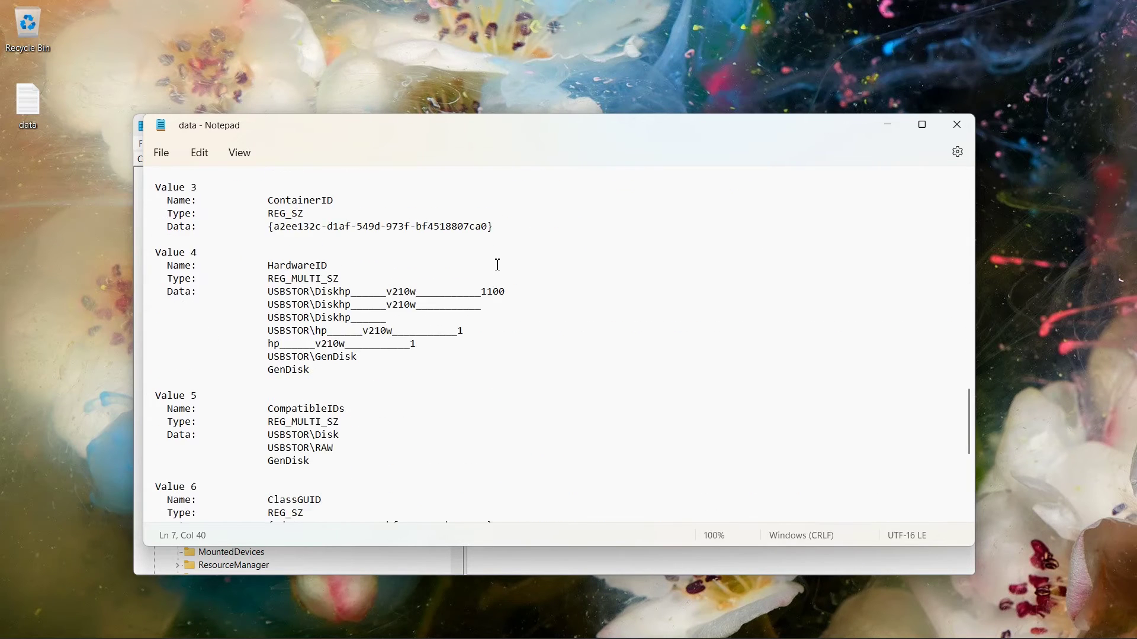
scroll(497, 265, "up", 20)
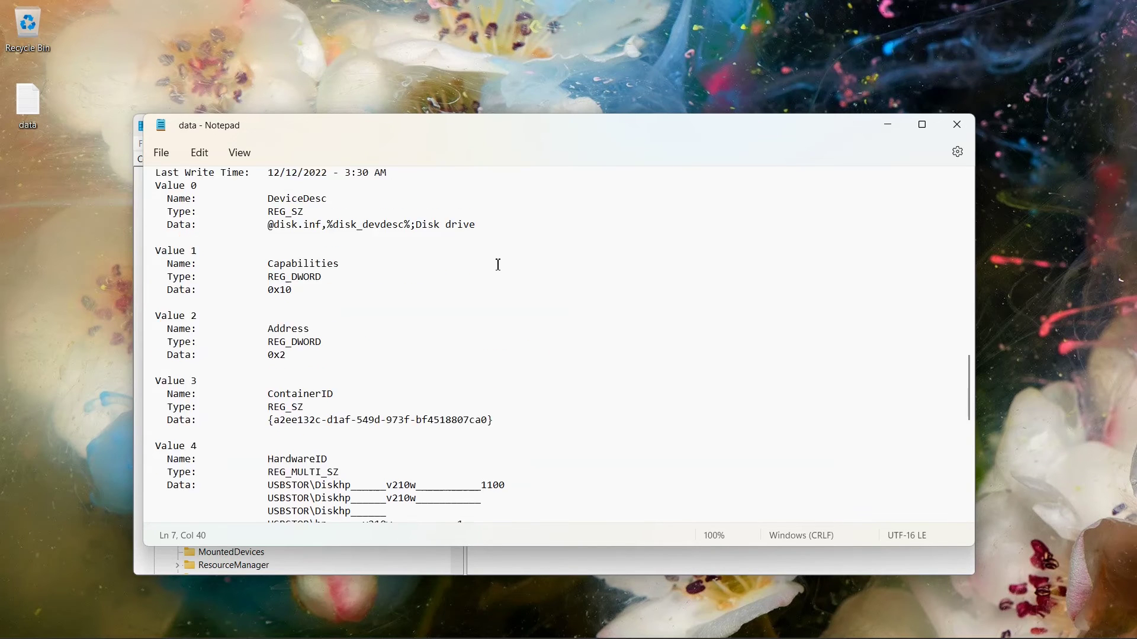
scroll(497, 265, "up", 10)
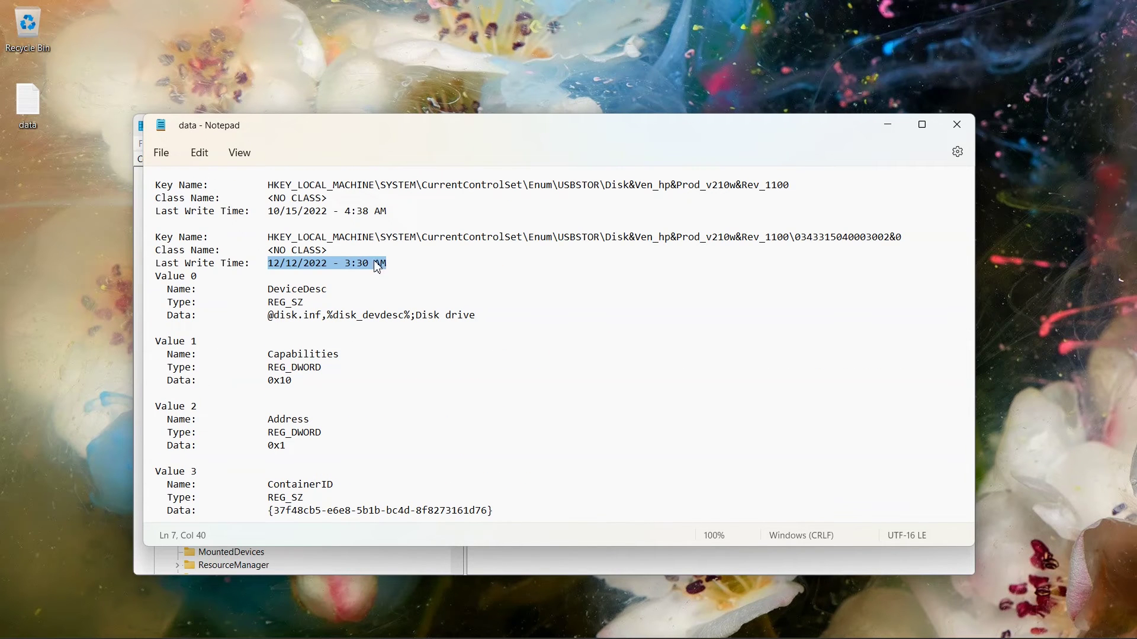
key("shift+Home")
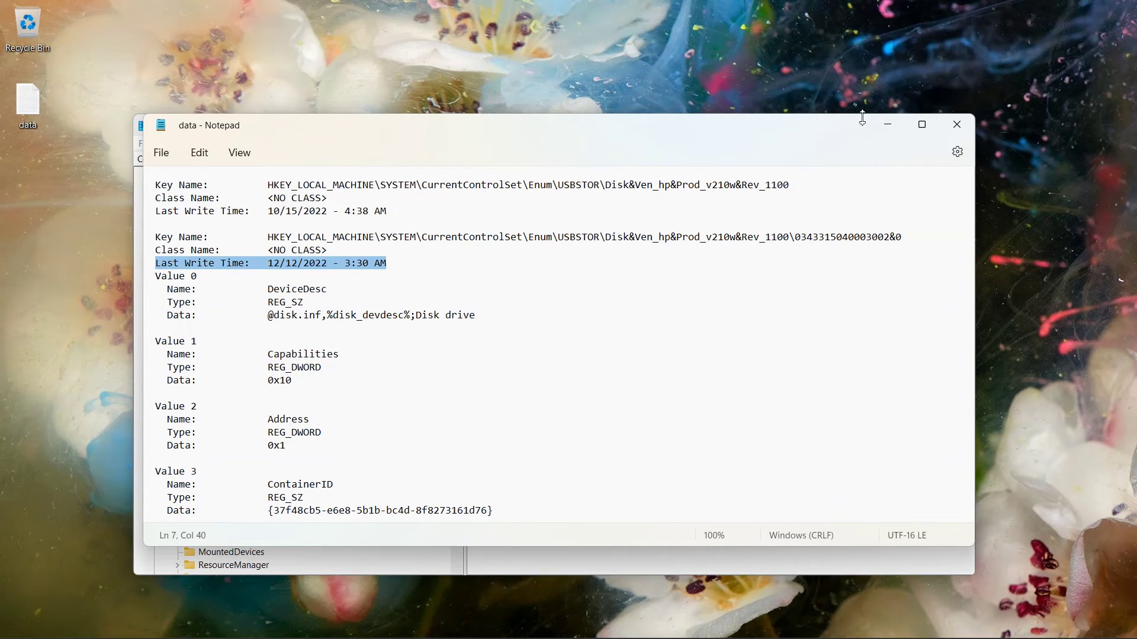
left_click(956, 124)
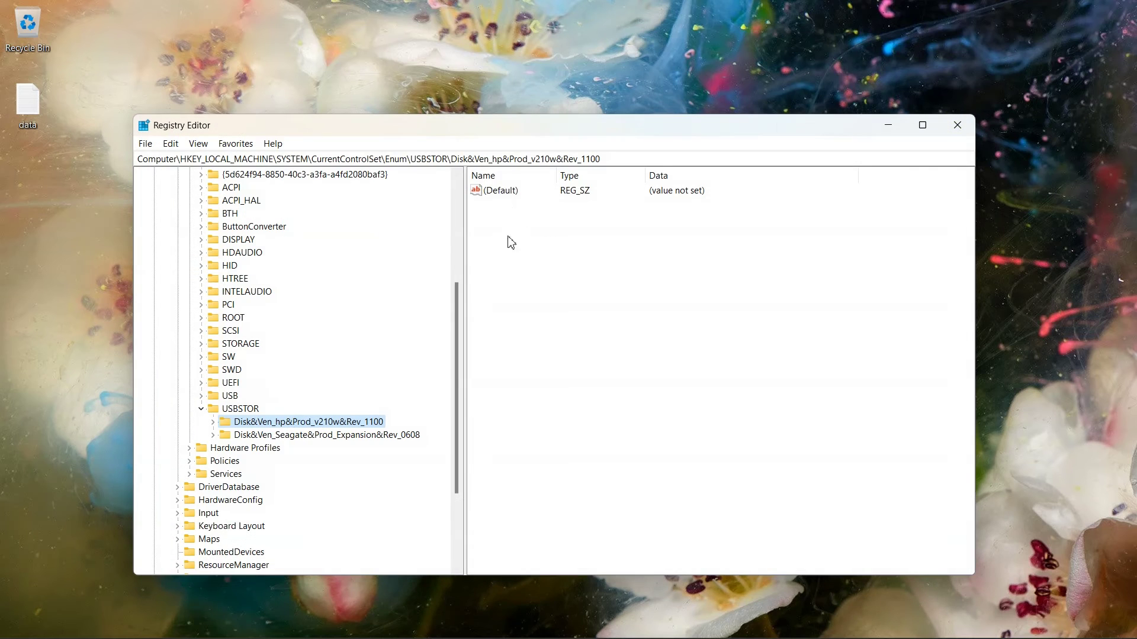
Step: Export the Seagate Expansion disk key to the desktop as a Text Files (*.txt) file named 'HDD'
left_click(337, 437)
right_click(338, 436)
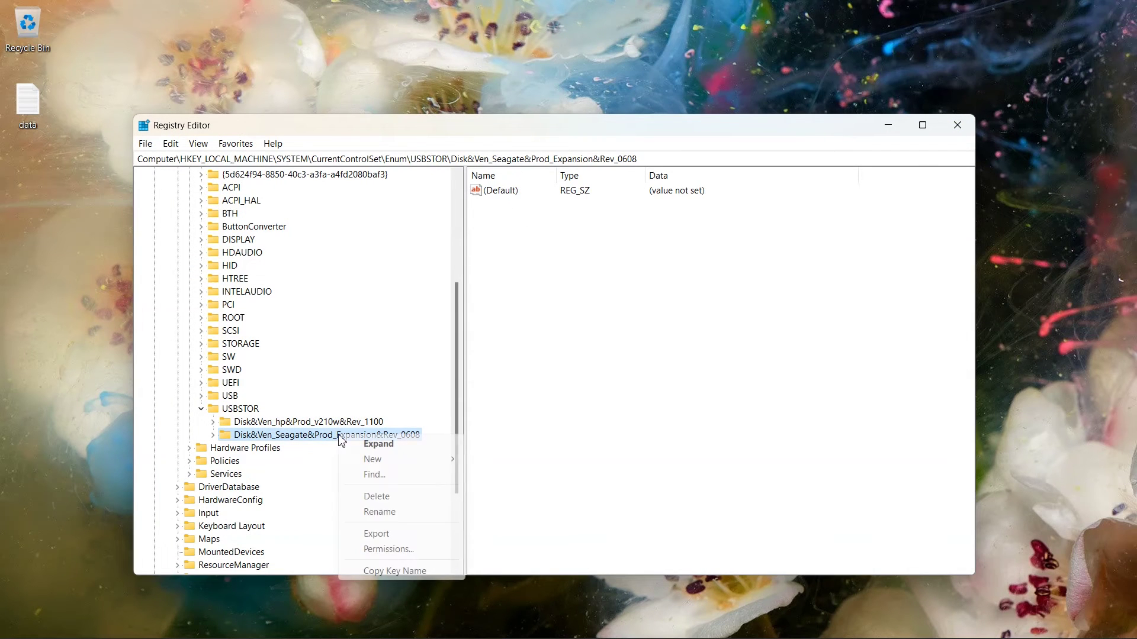
left_click(377, 534)
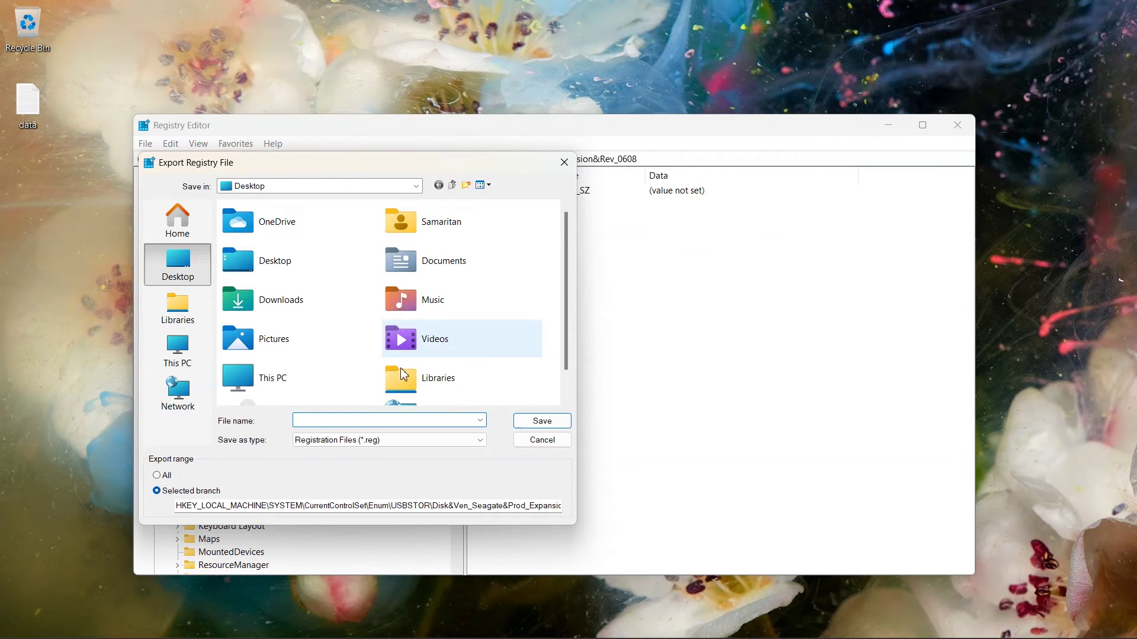
type("H")
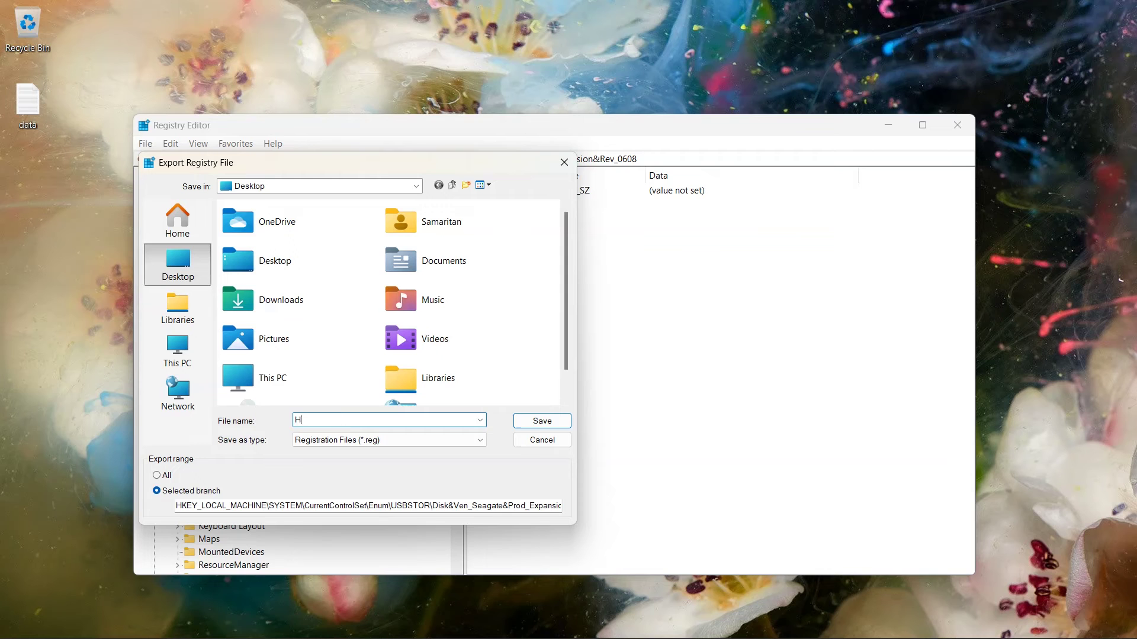
type("DD")
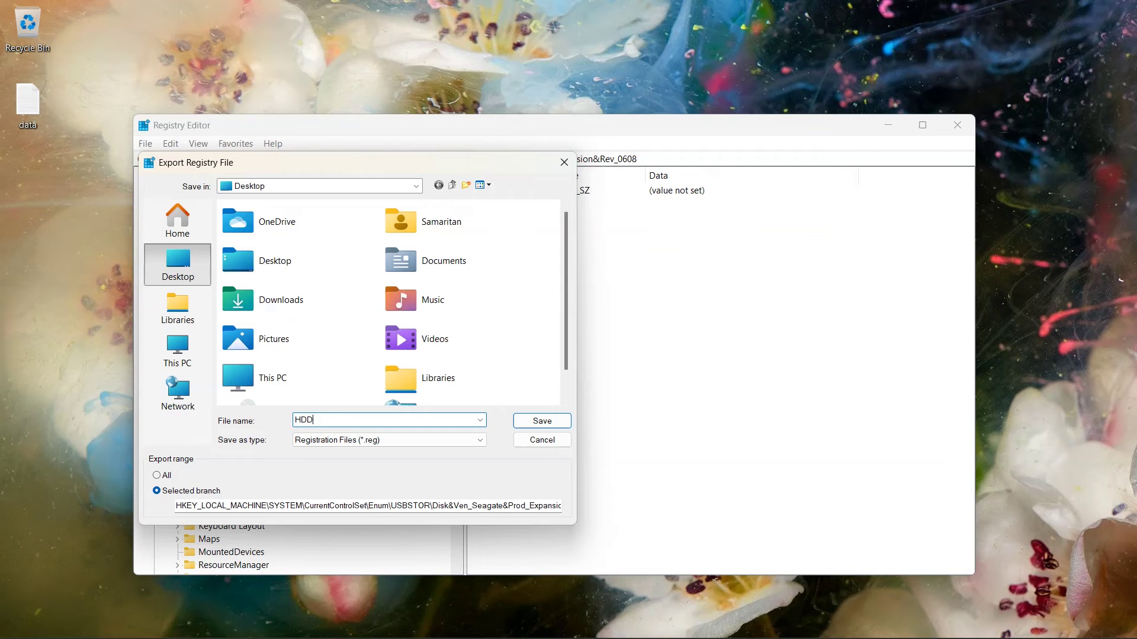
left_click(346, 442)
left_click(332, 475)
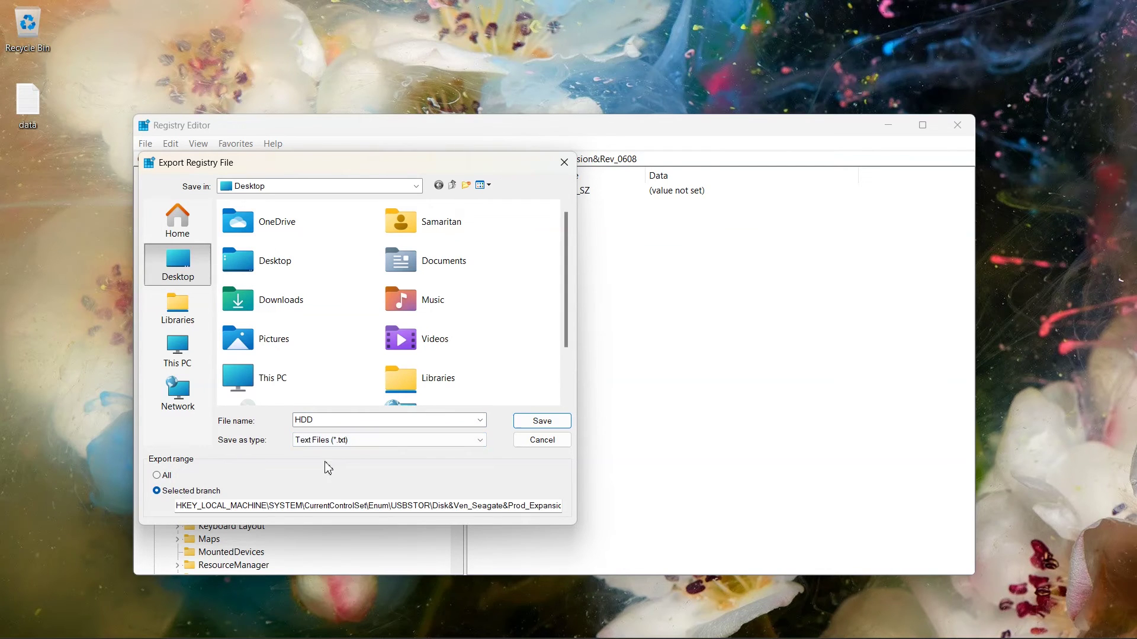
left_click(537, 424)
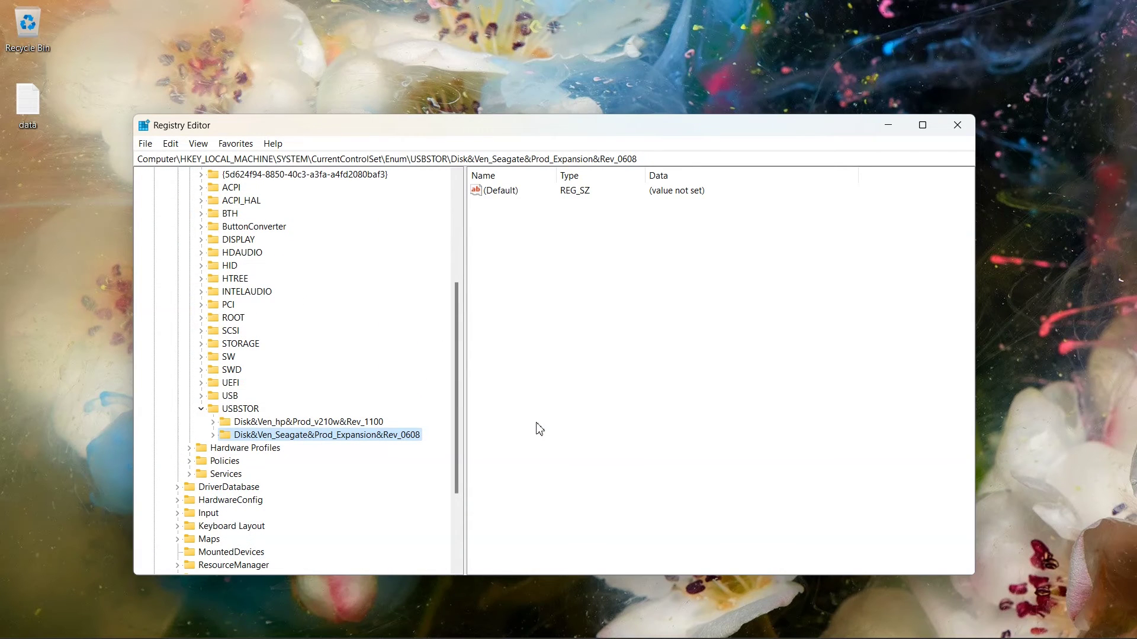
Step: Open HDD in Notepad and highlight its last write times, 12/12/2022 - 3:23 AM and 3:30 AM
left_click(65, 237)
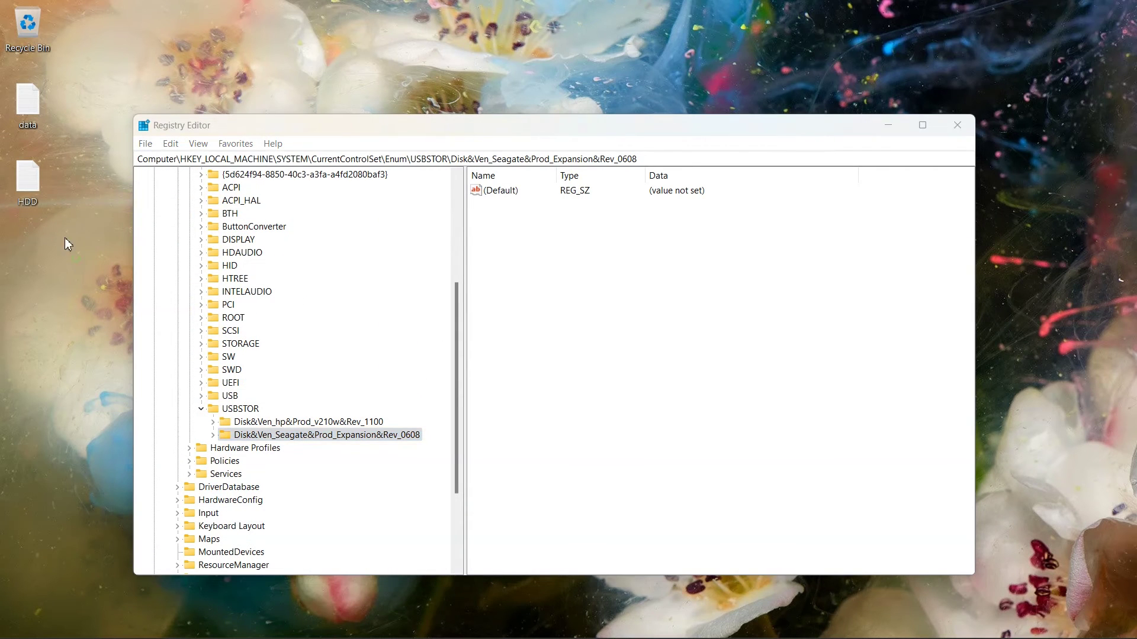
double_click(30, 179)
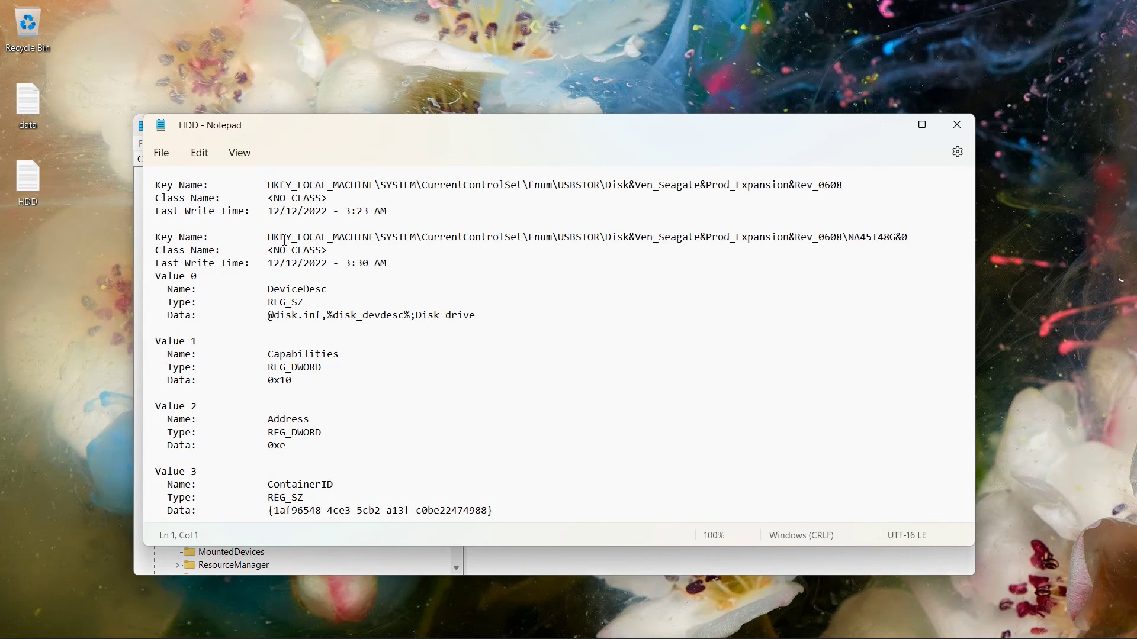
left_click_drag(268, 211, 502, 214)
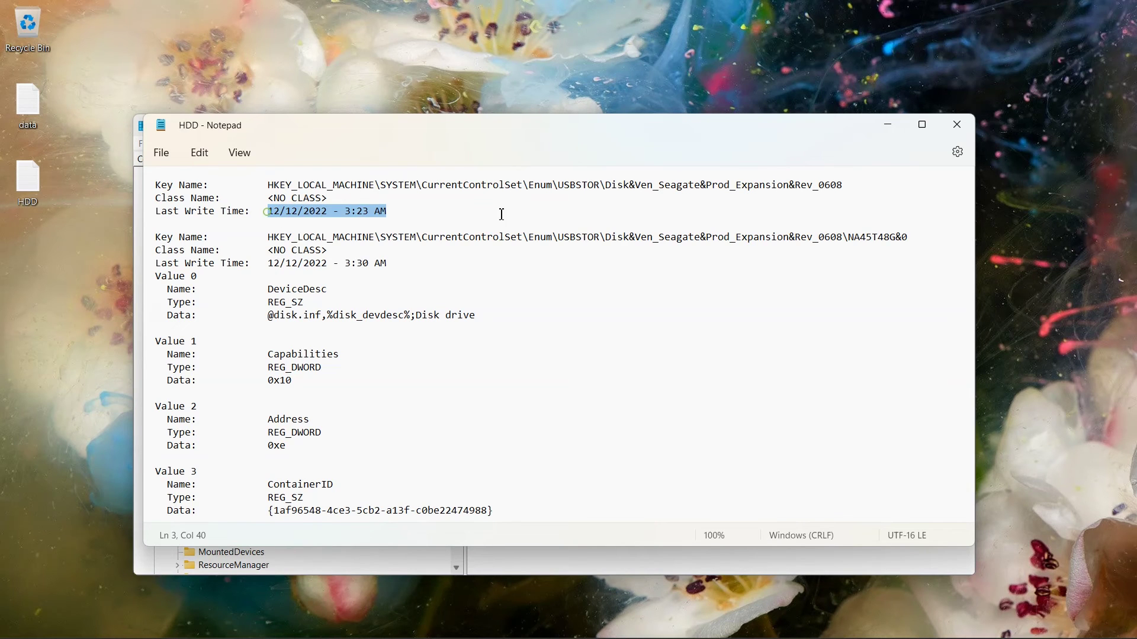
left_click_drag(268, 263, 482, 264)
scroll(414, 289, "down", 14)
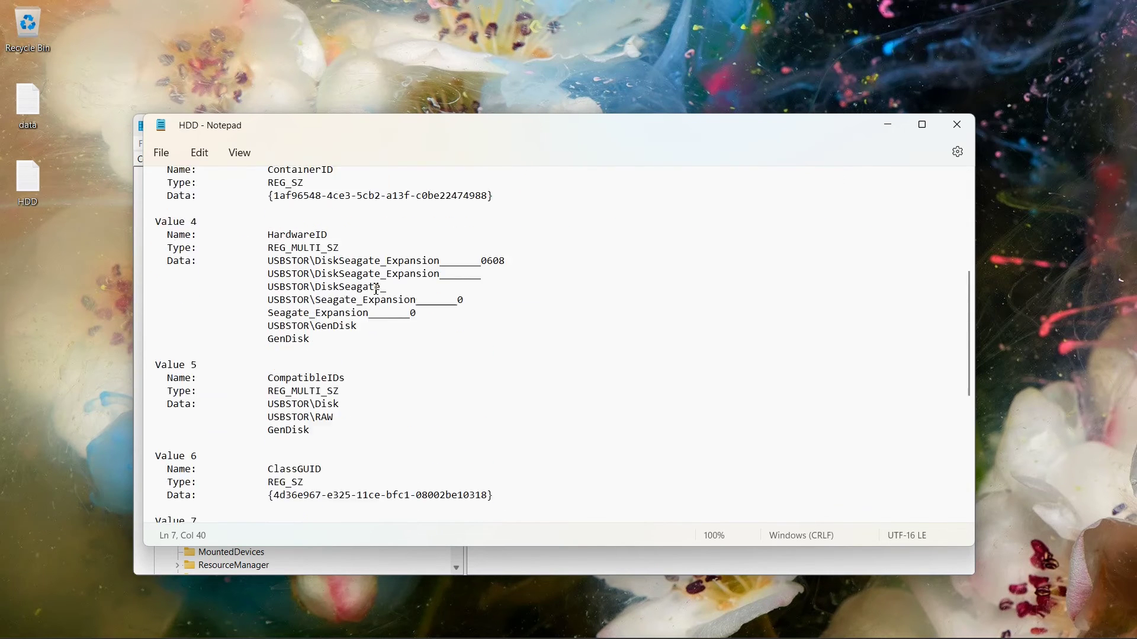
Step: Highlight the Seagate Expansion USB Device name and the HardwareID entry, then close Notepad
left_click_drag(265, 412, 435, 412)
scroll(402, 390, "up", 9)
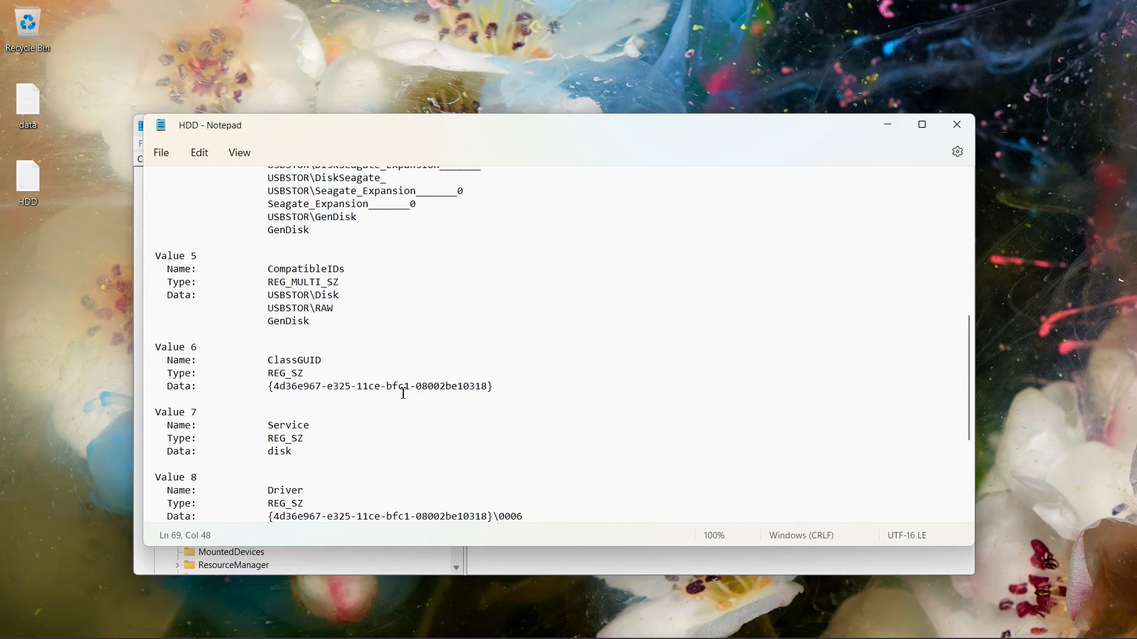
scroll(396, 357, "up", 1)
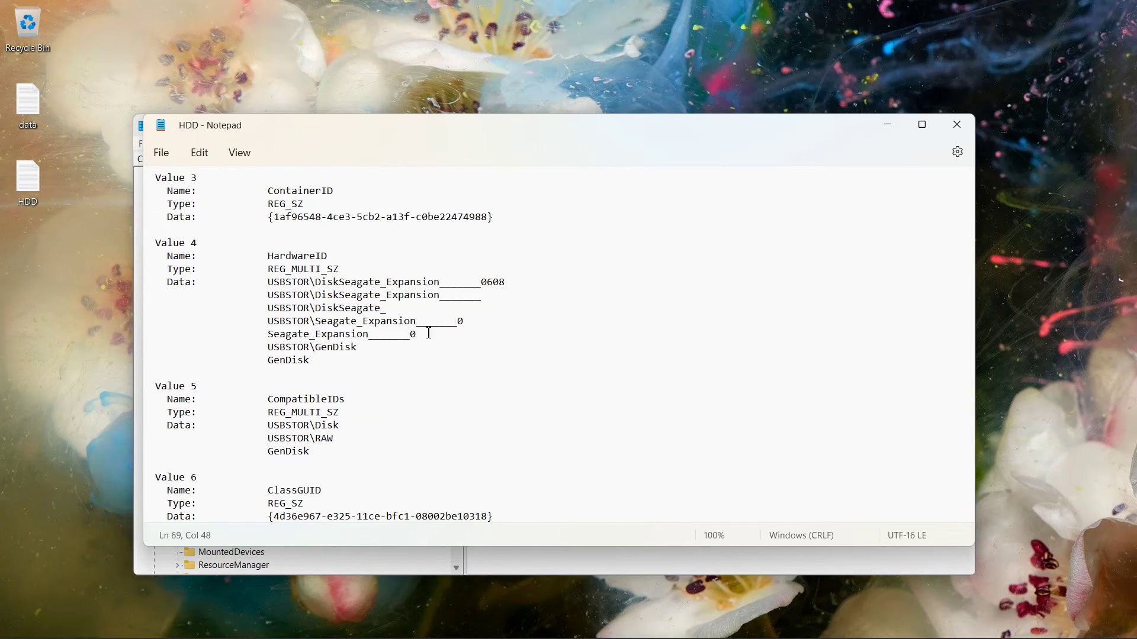
scroll(280, 365, "up", 1)
left_click_drag(268, 295, 503, 399)
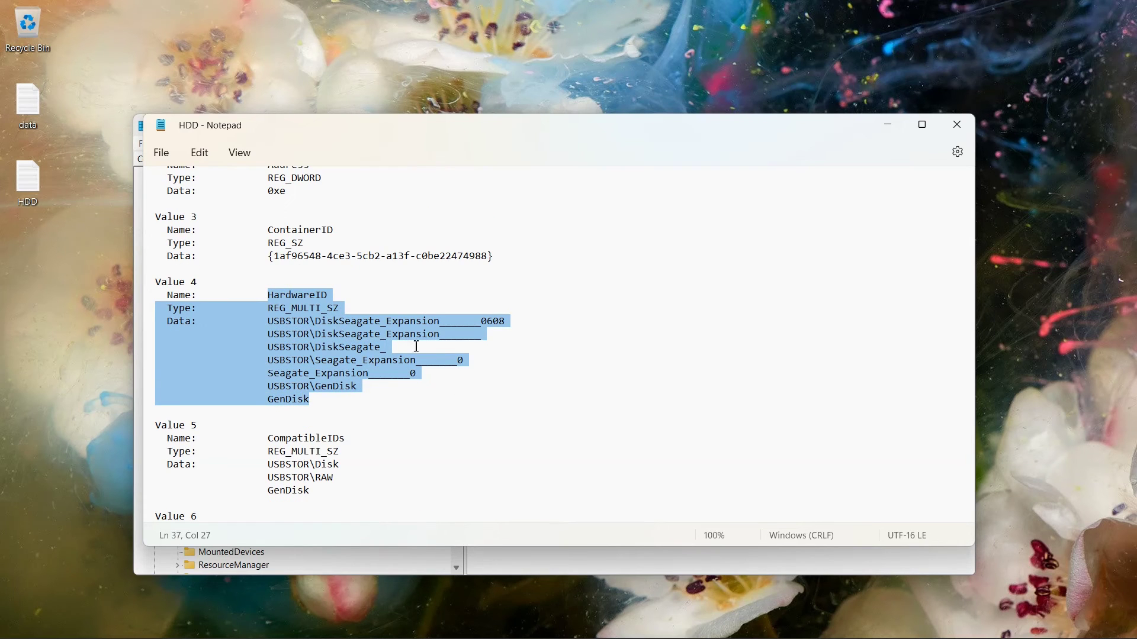
scroll(408, 344, "up", 2)
scroll(400, 340, "up", 1)
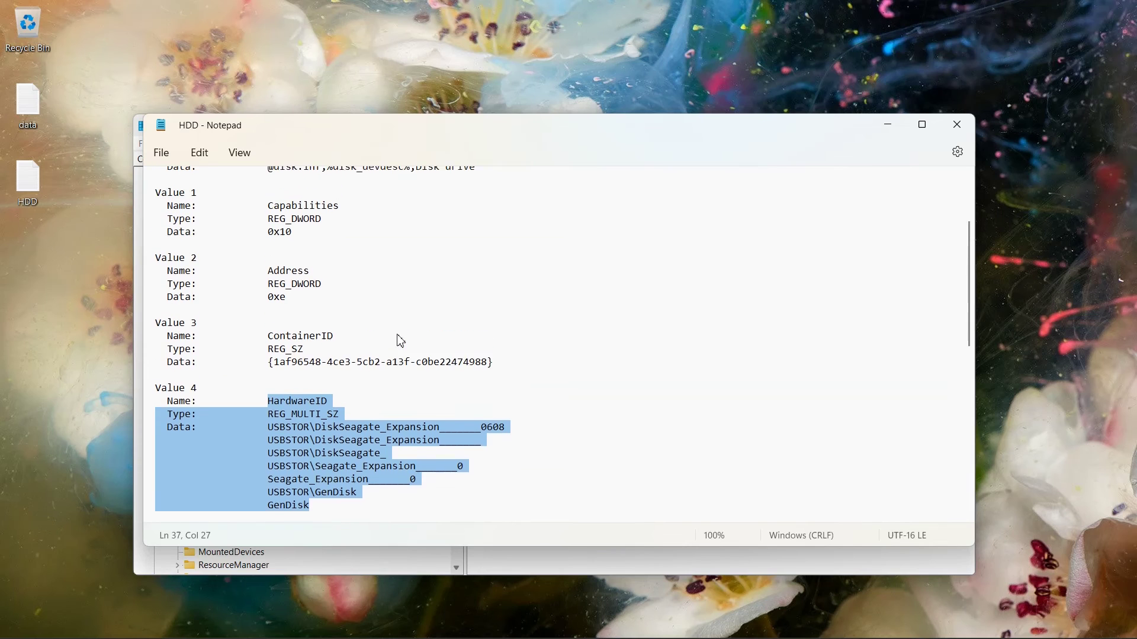
scroll(400, 341, "up", 4)
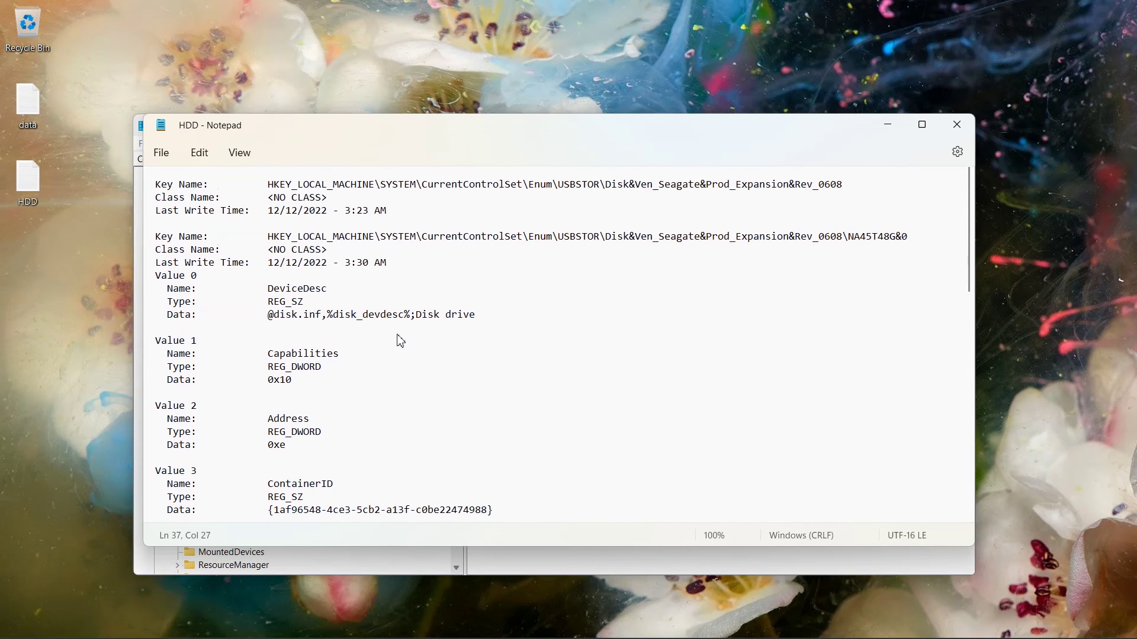
left_click(957, 132)
Step: Collapse the SYSTEM and HKEY_LOCAL_MACHINE branches and return to the Computer root
scroll(296, 355, "up", 6)
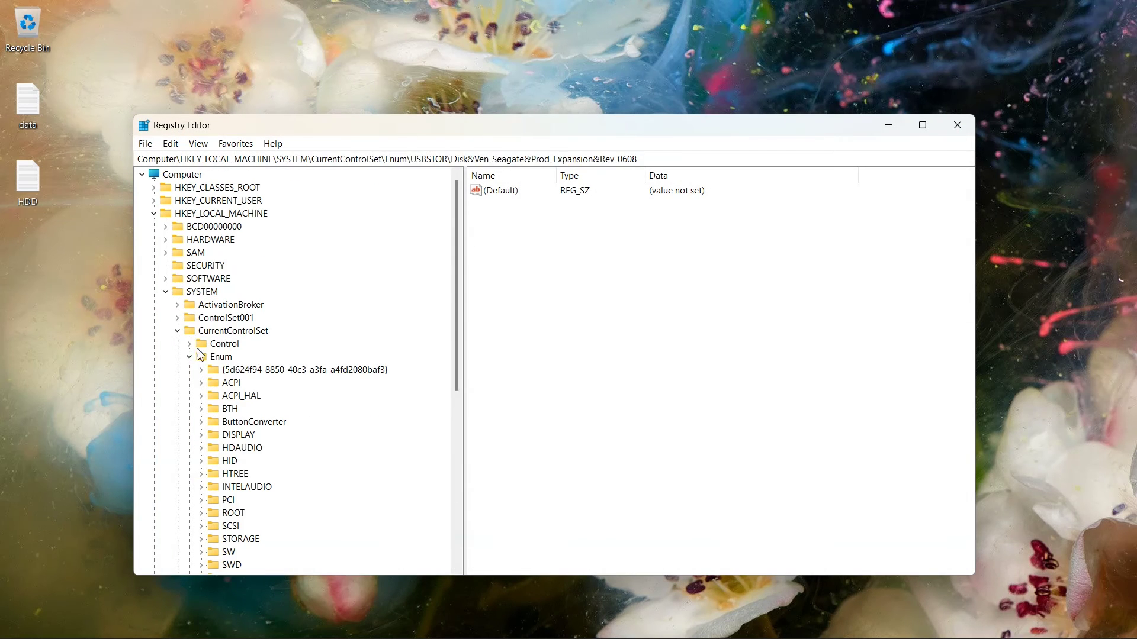
left_click(165, 291)
left_click(153, 213)
key("Left")
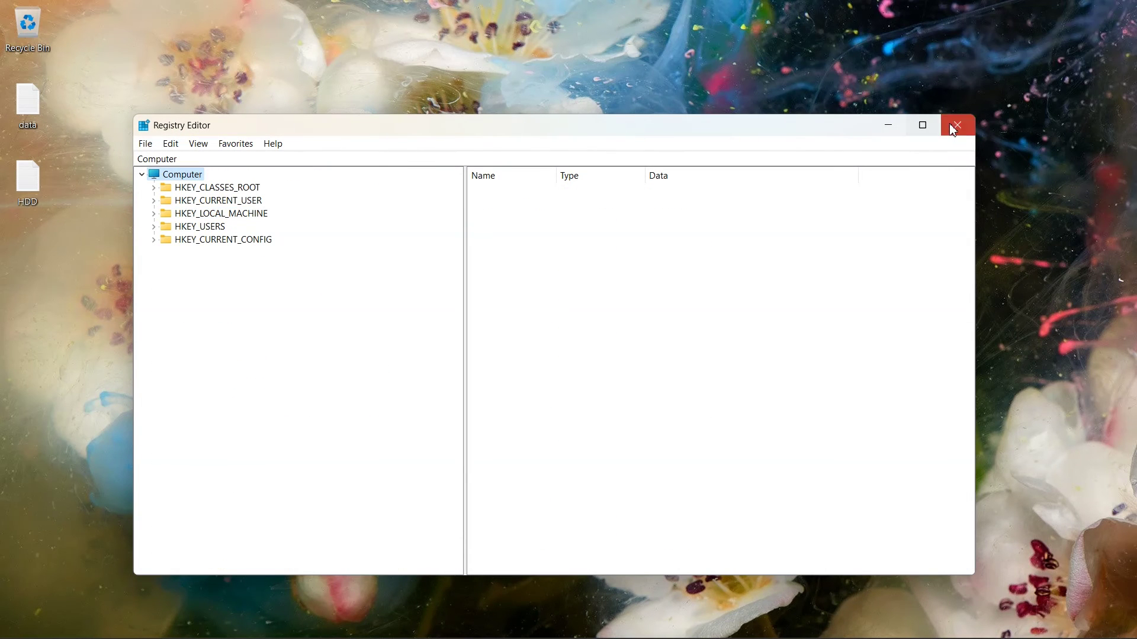